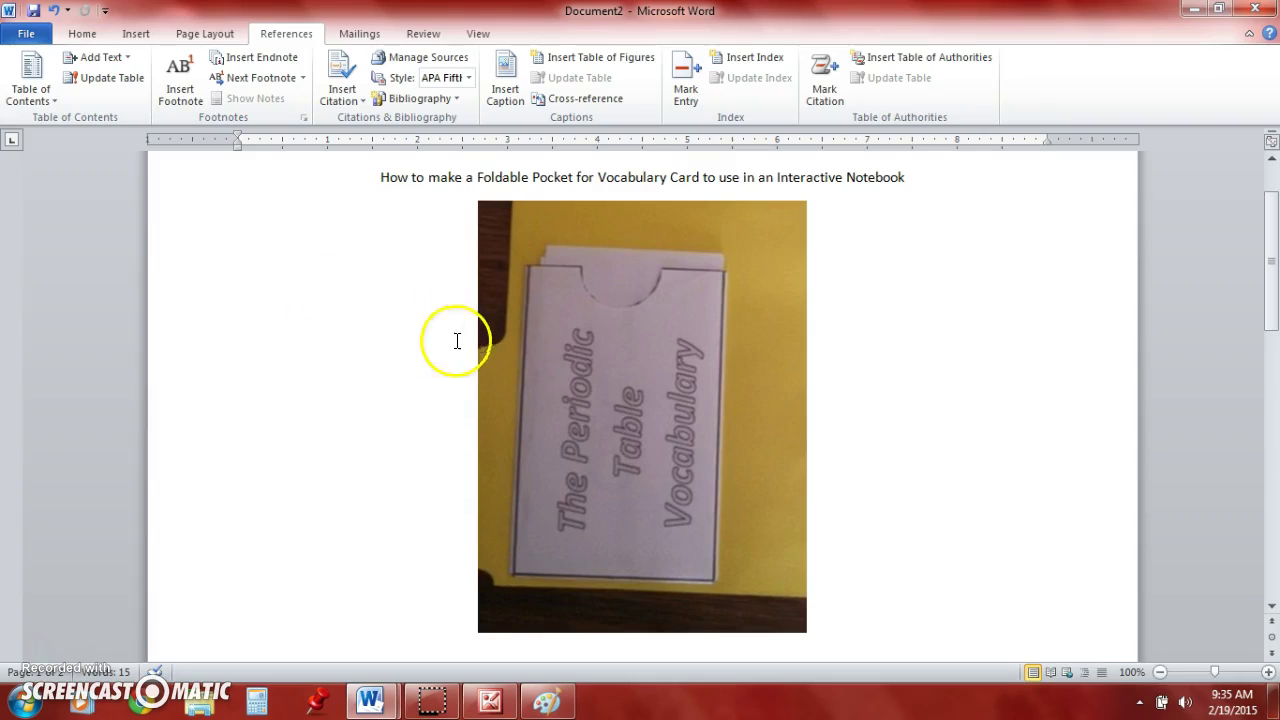
# Step: Draw a rectangle about 3.18 inches high and 5.03 inches wide on the blank second page
pyautogui.scroll(-2, 903, 363)
pyautogui.moveTo(1271, 285); pyautogui.dragTo(1274, 472)
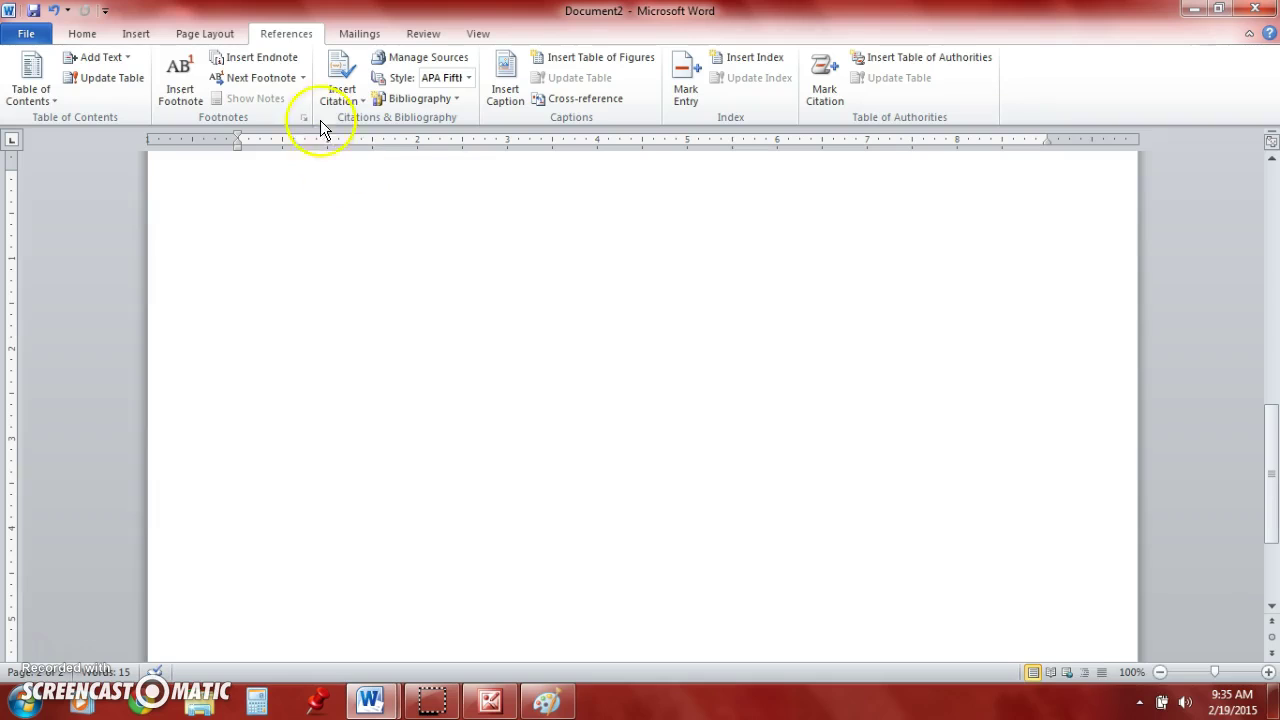
pyautogui.click(139, 33)
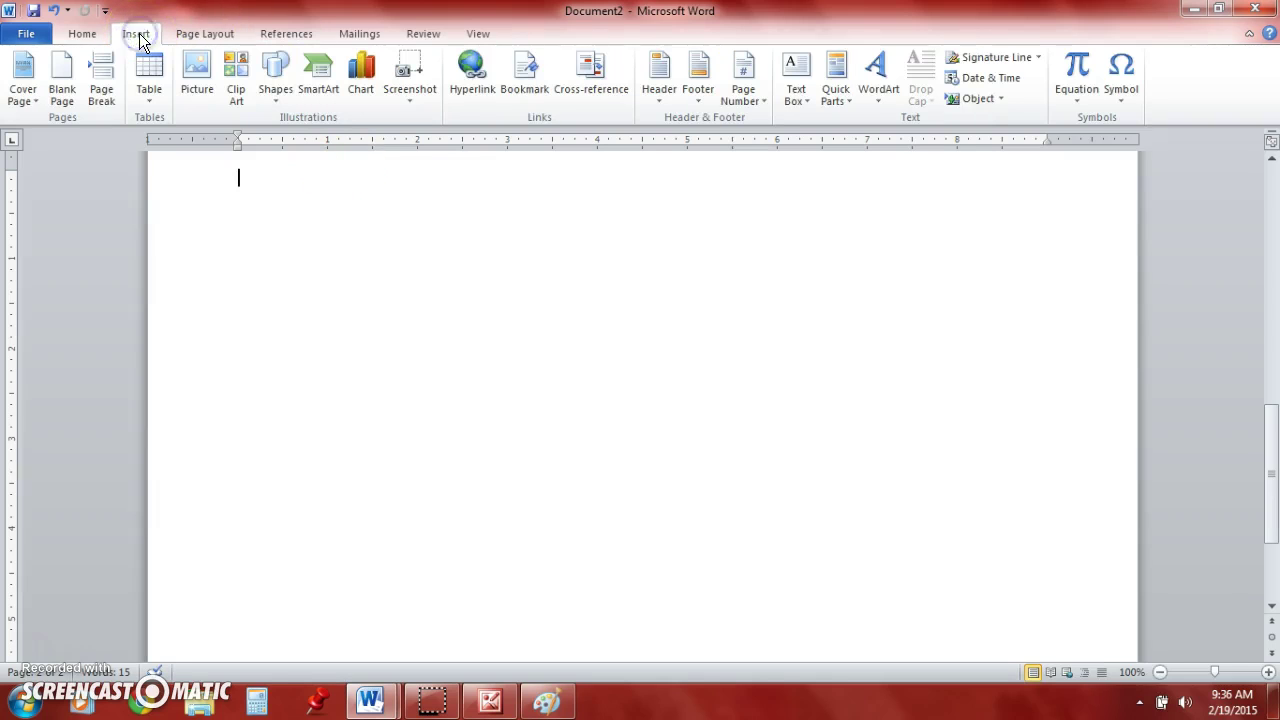
pyautogui.click(277, 97)
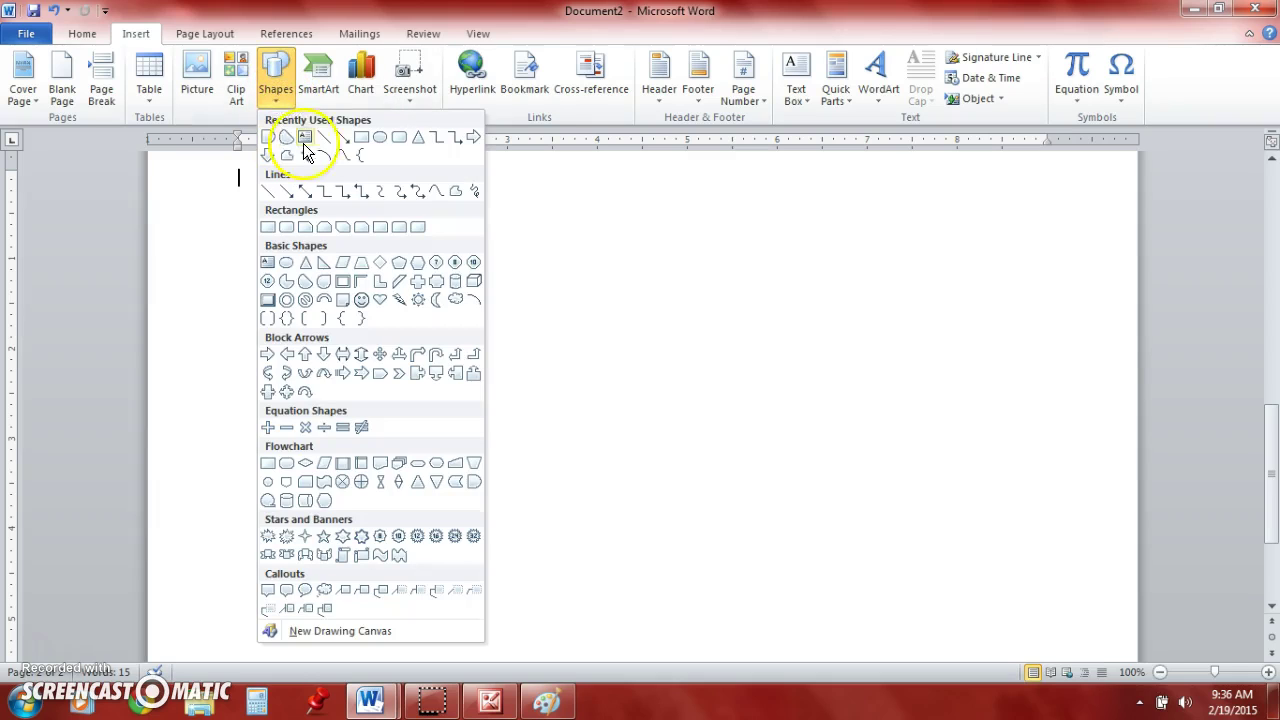
pyautogui.click(361, 138)
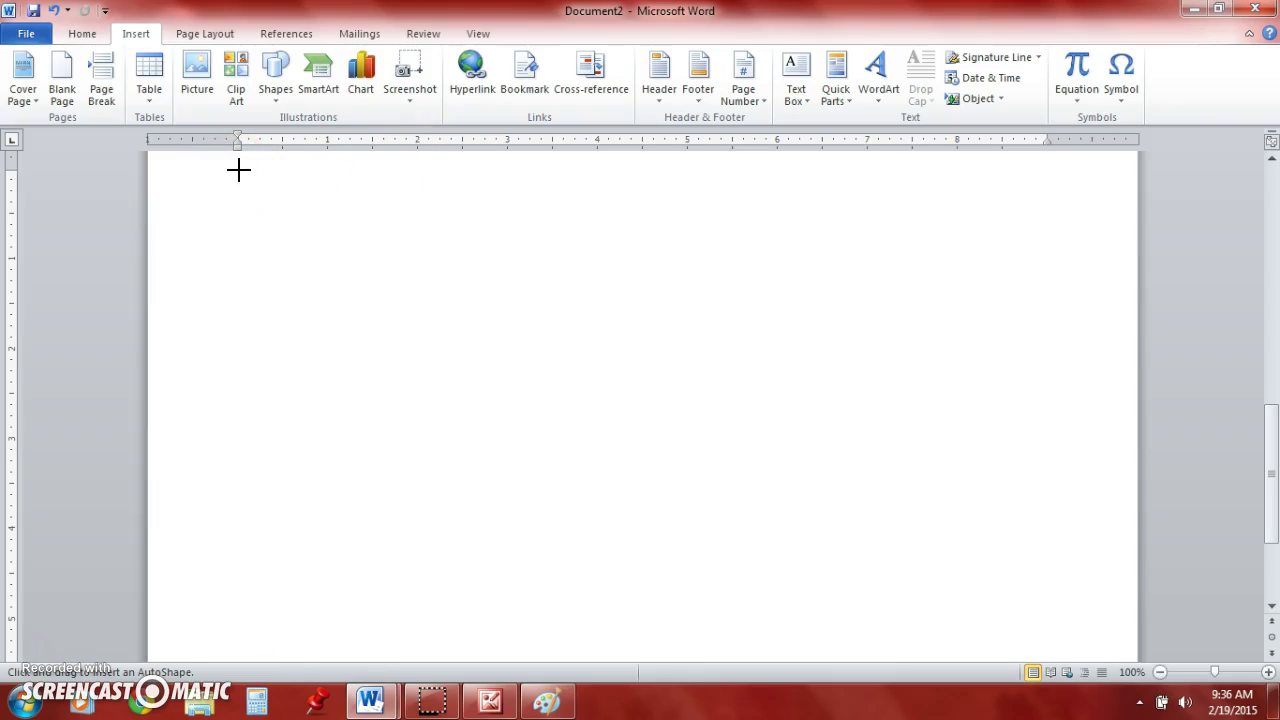
pyautogui.moveTo(239, 170)
pyautogui.mouseDown()
pyautogui.moveTo(251, 249)
pyautogui.moveTo(331, 460)
pyautogui.moveTo(696, 471)
pyautogui.moveTo(692, 456)
pyautogui.mouseUp()
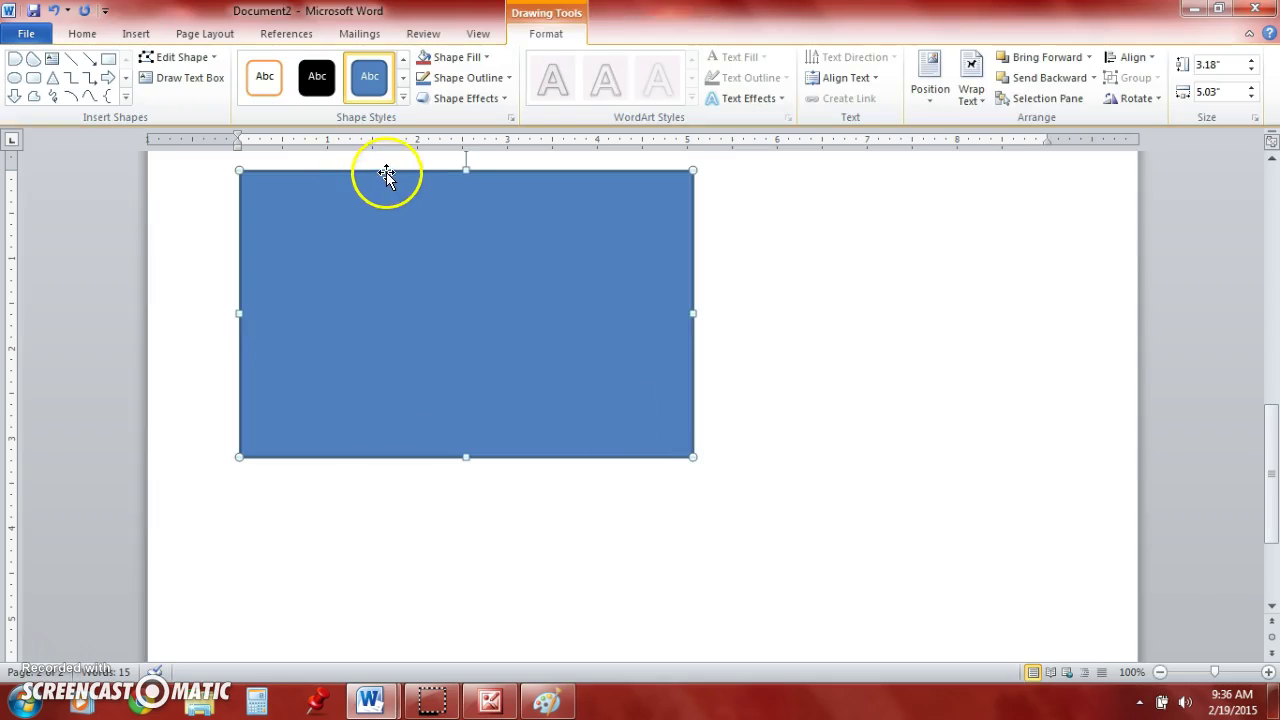
# Step: Format the rectangle with no fill and a solid black outline
pyautogui.scroll(2, 640, 383)
pyautogui.rightClick(557, 260)
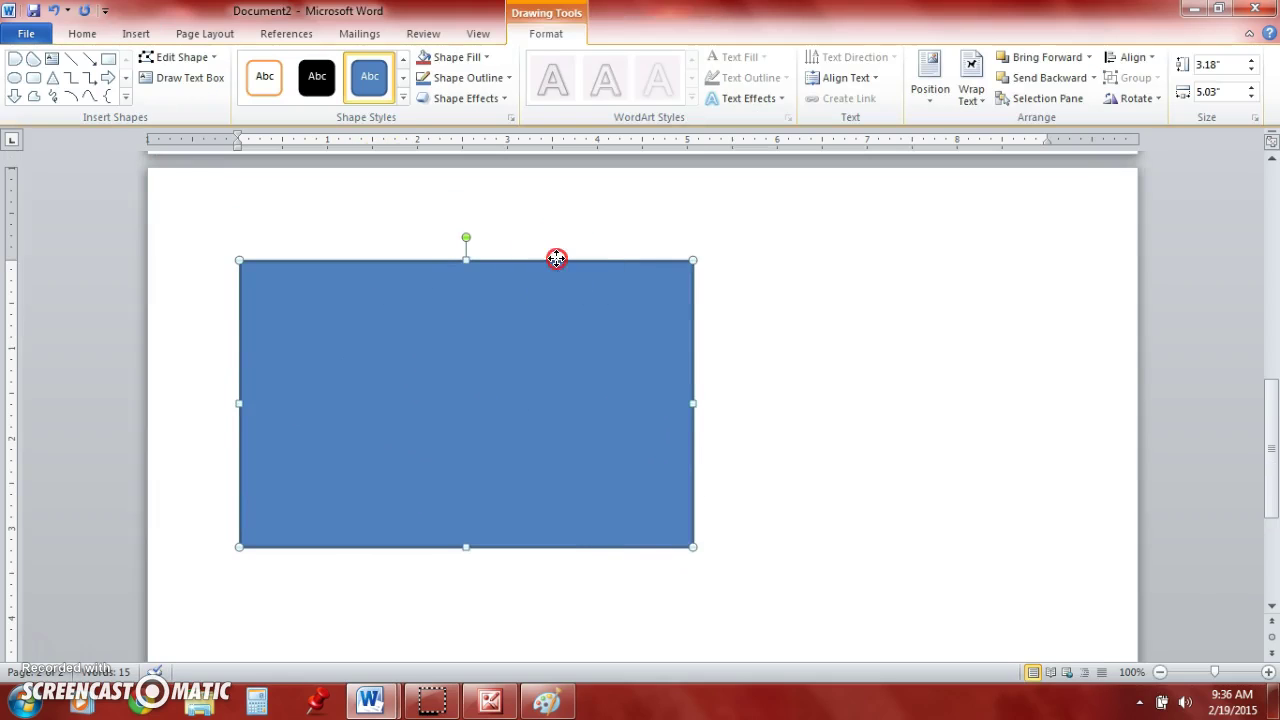
pyautogui.click(644, 586)
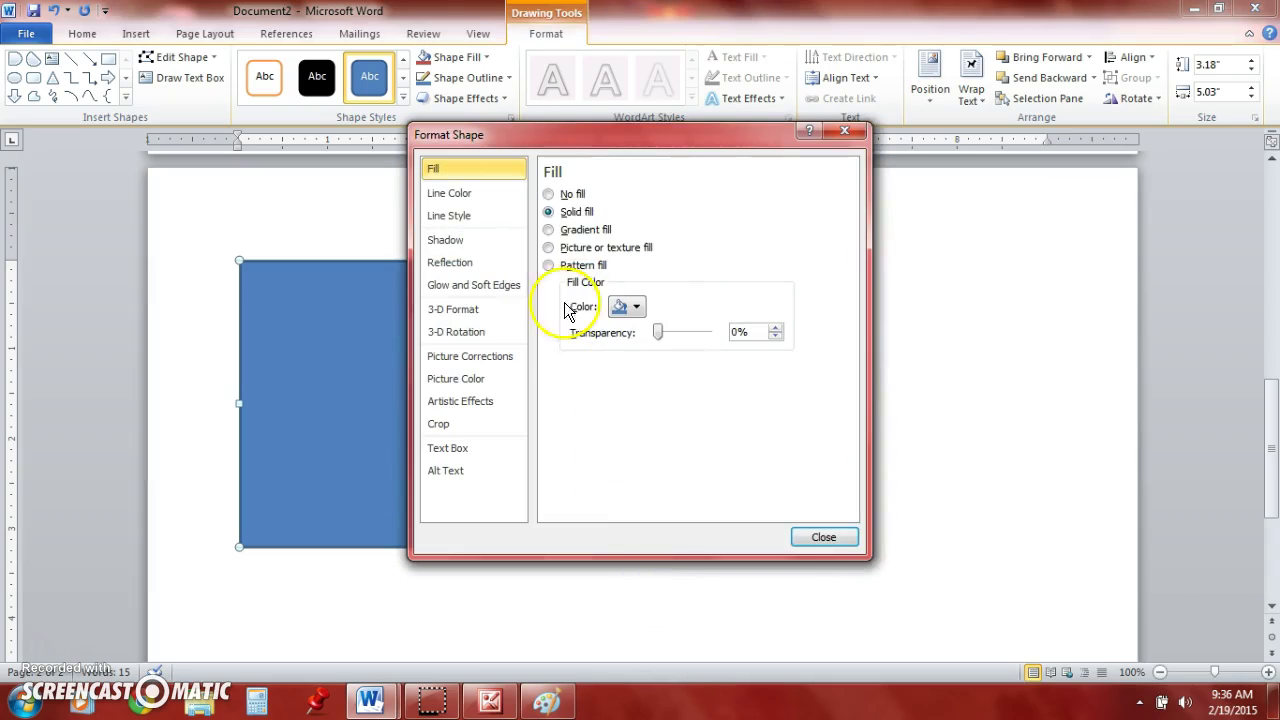
pyautogui.click(548, 195)
pyautogui.click(471, 194)
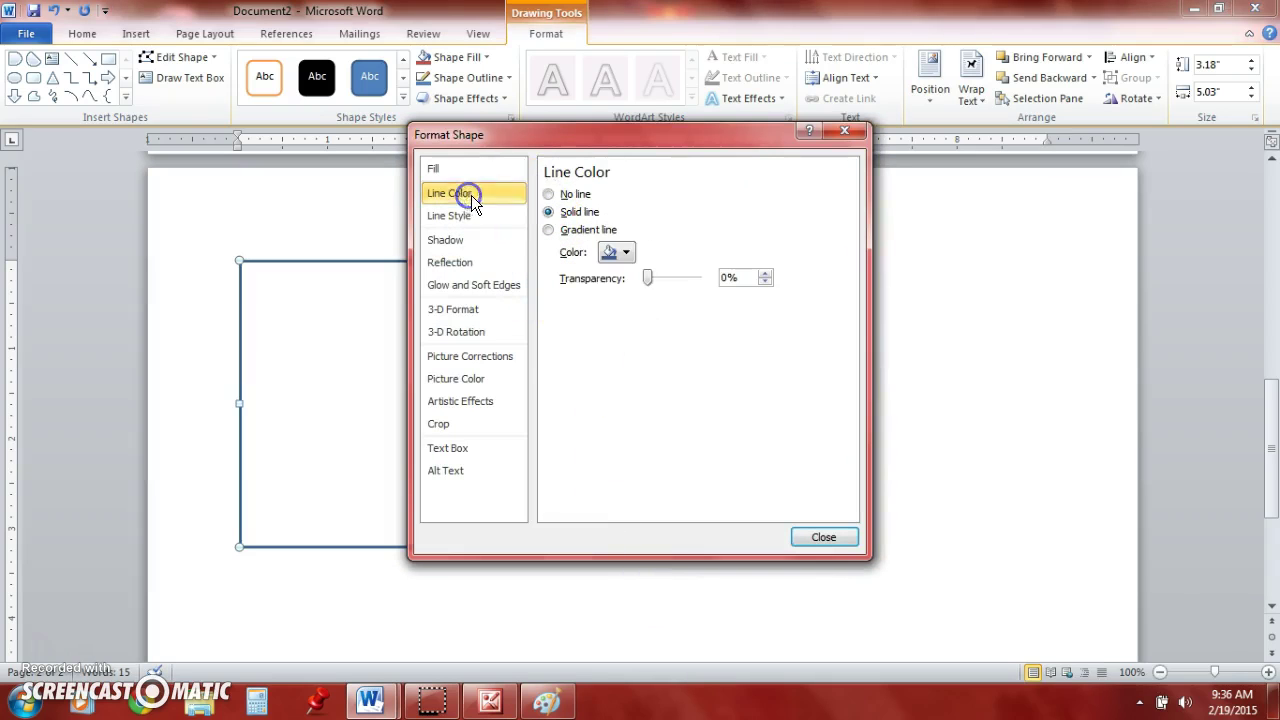
pyautogui.click(628, 254)
pyautogui.click(621, 290)
pyautogui.click(823, 537)
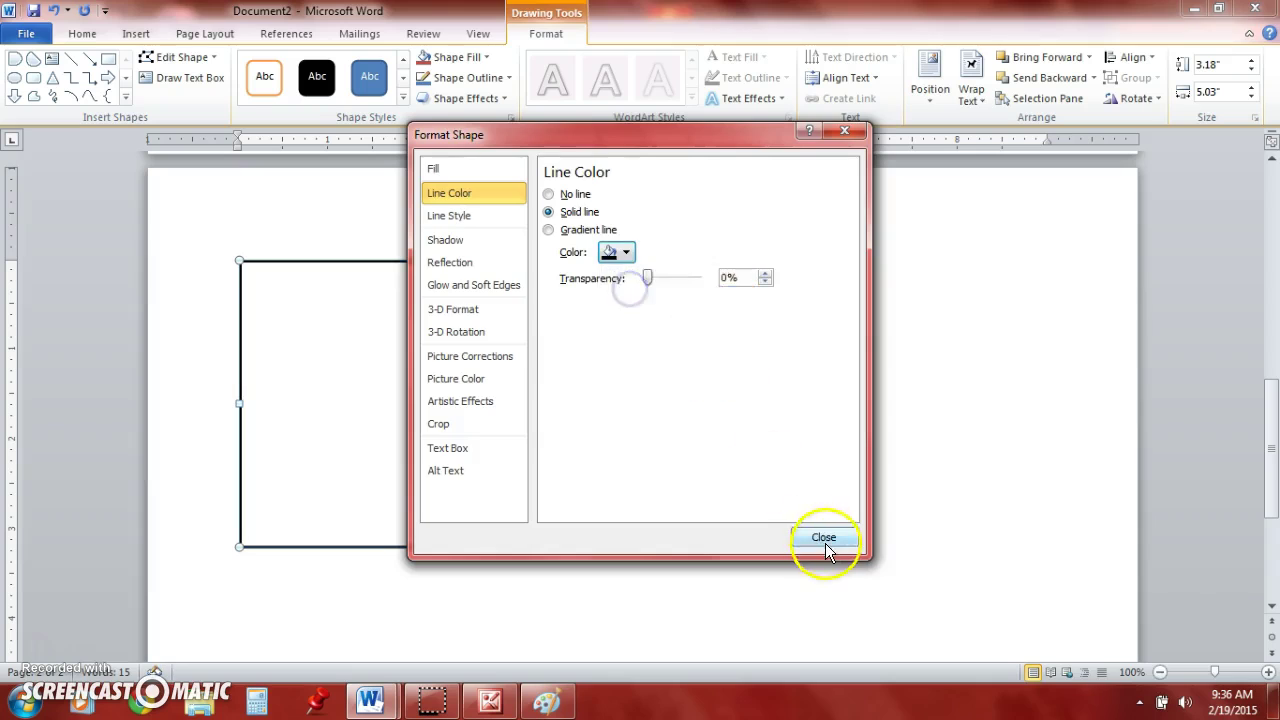
# Step: Move the rectangle down toward the page's left edge and duplicate it
pyautogui.click(422, 262)
pyautogui.moveTo(420, 261); pyautogui.dragTo(351, 362)
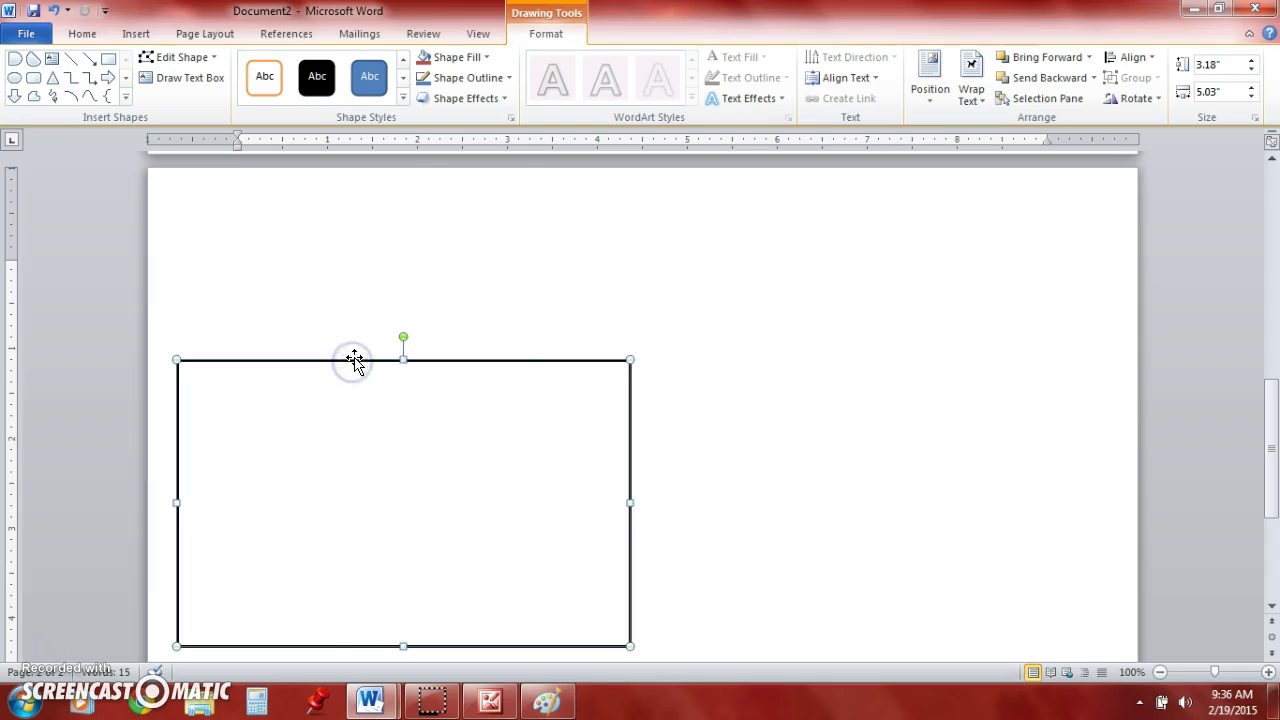
pyautogui.rightClick(354, 362)
pyautogui.click(405, 55)
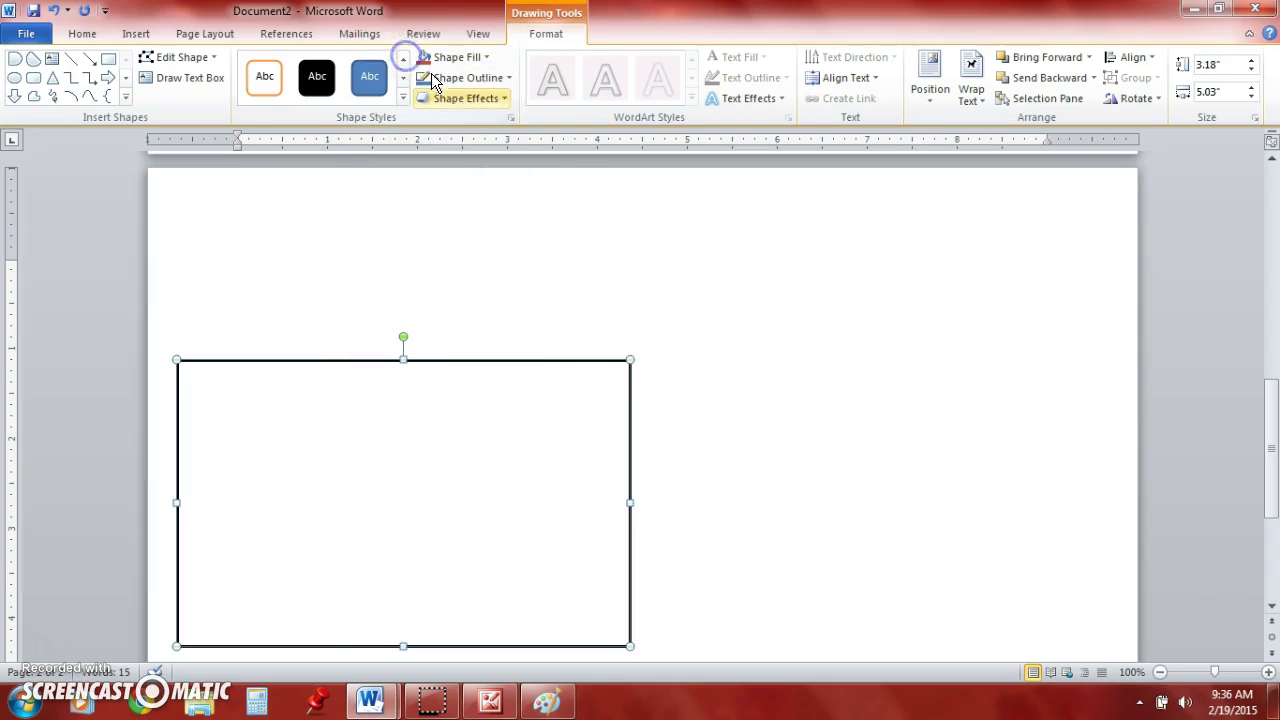
pyautogui.rightClick(669, 273)
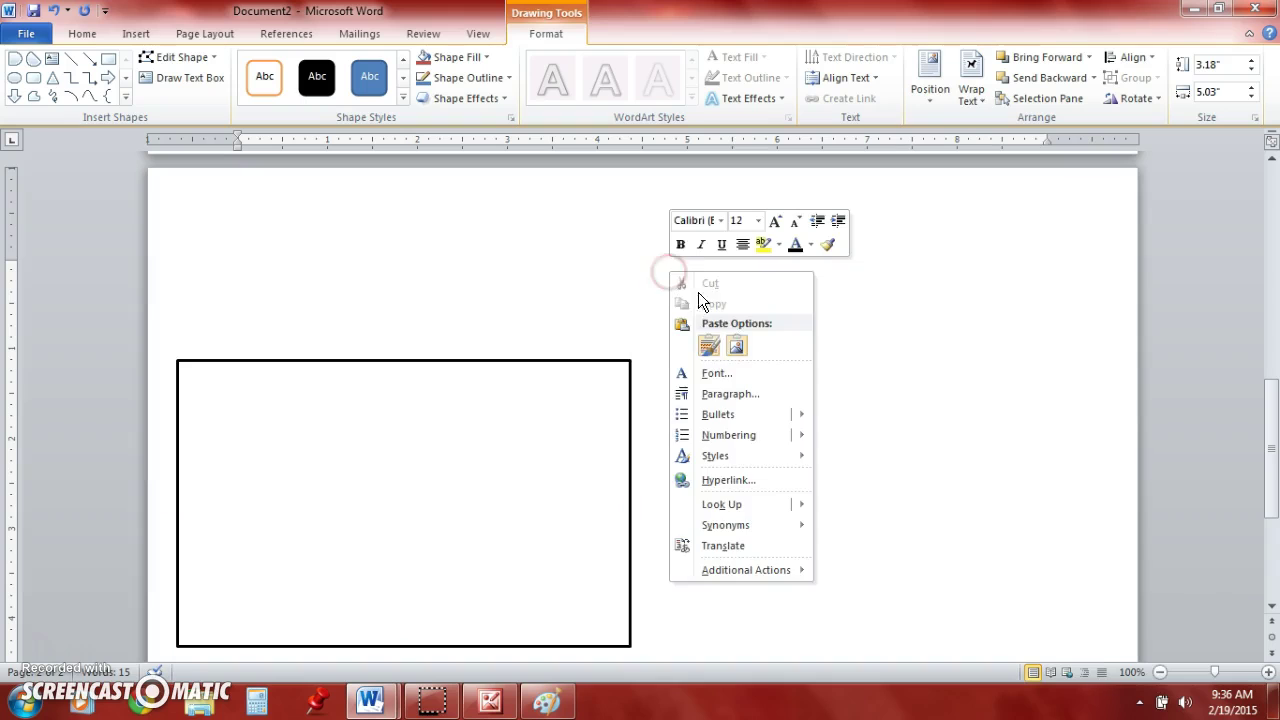
pyautogui.click(712, 345)
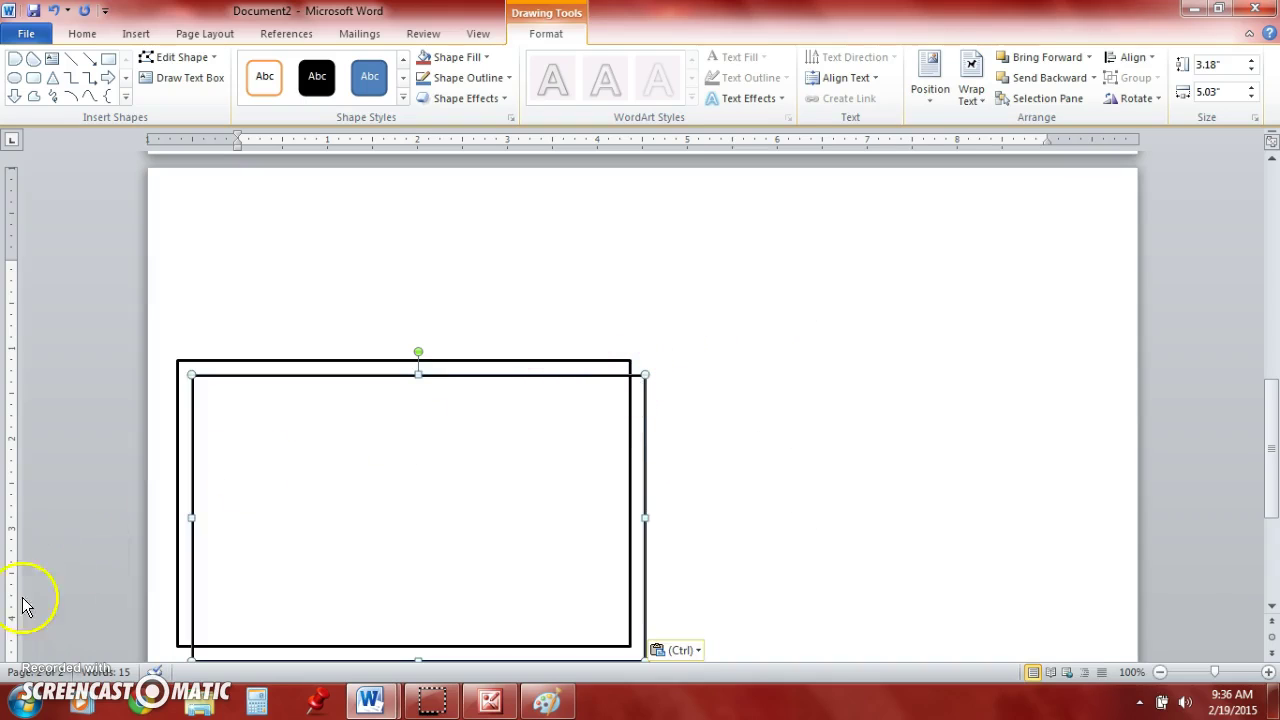
# Step: Align the duplicate flush against the first rectangle's right side, shifting both slightly left, and widen the duplicate to about 5.48 inches
pyautogui.moveTo(640, 470); pyautogui.dragTo(1079, 453)
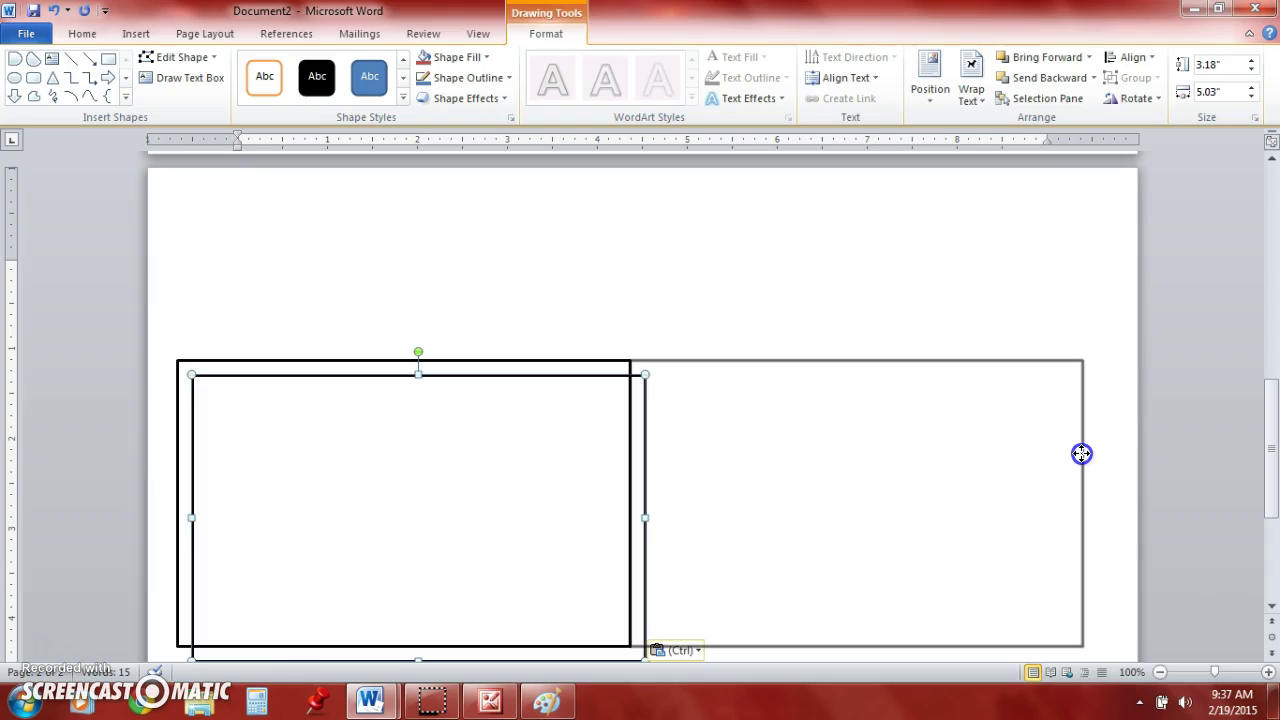
pyautogui.moveTo(1081, 453); pyautogui.dragTo(1083, 451)
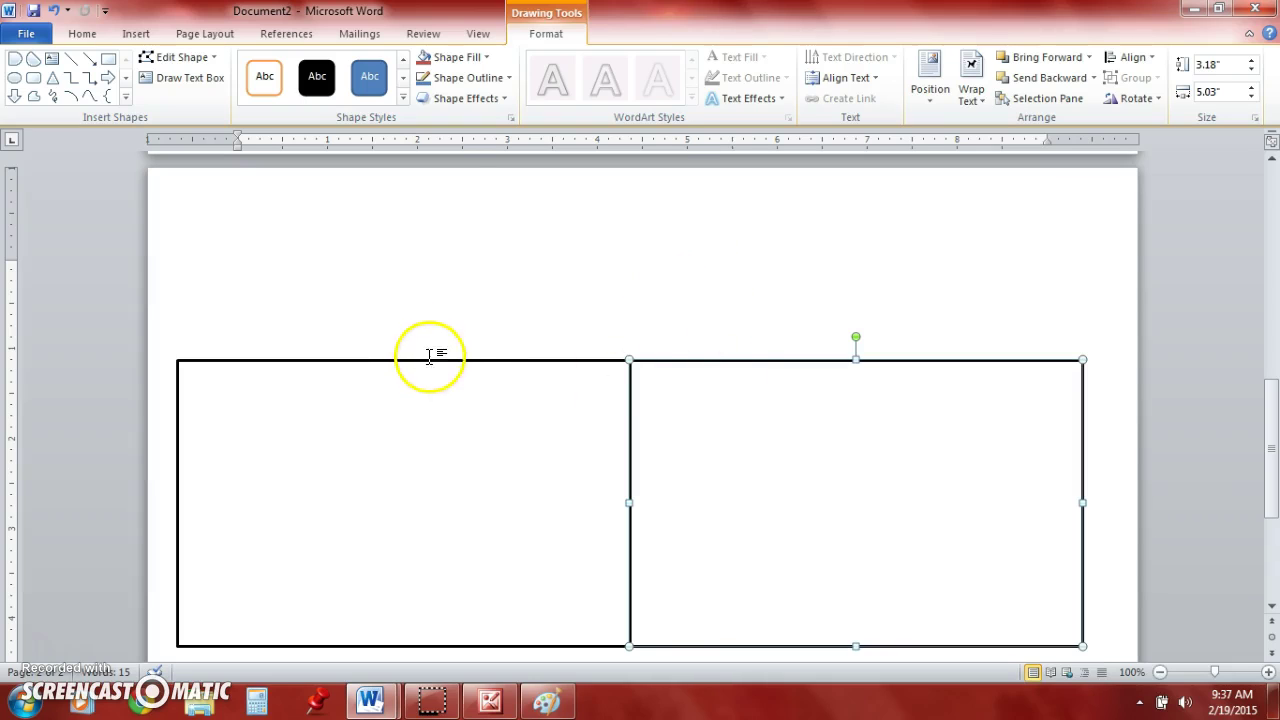
pyautogui.moveTo(436, 361); pyautogui.dragTo(423, 361)
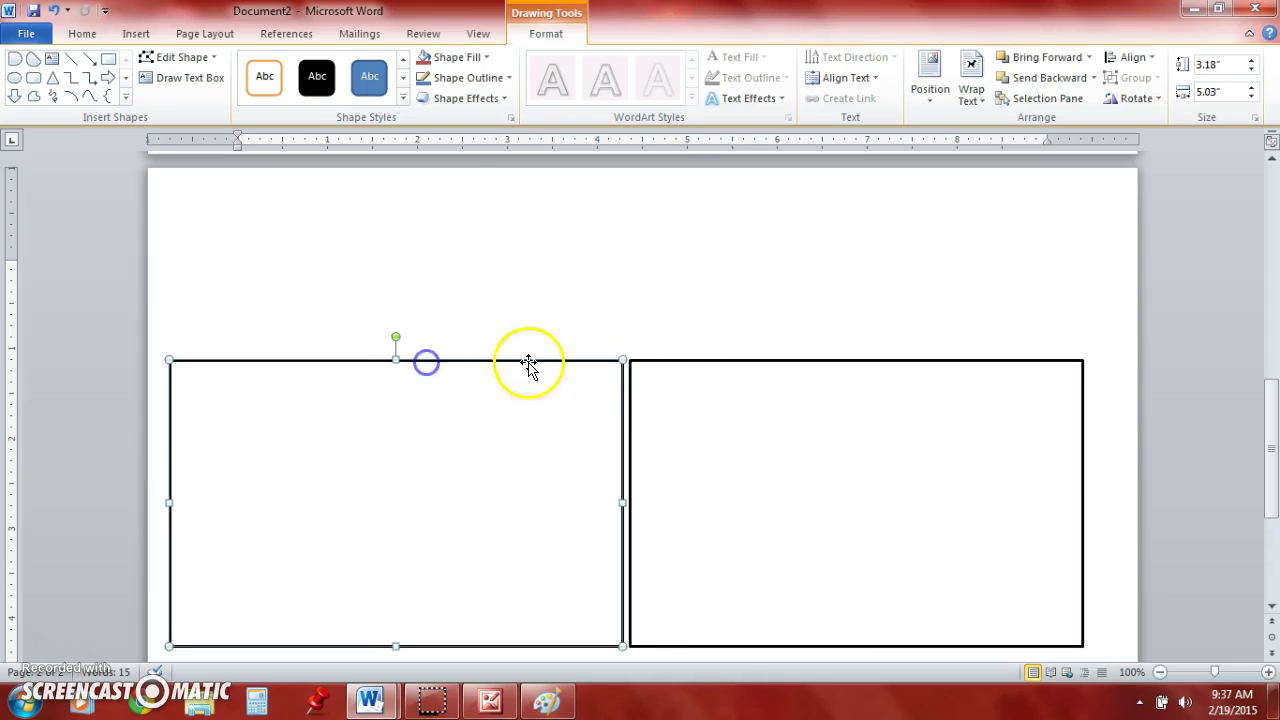
pyautogui.moveTo(654, 361); pyautogui.dragTo(647, 364)
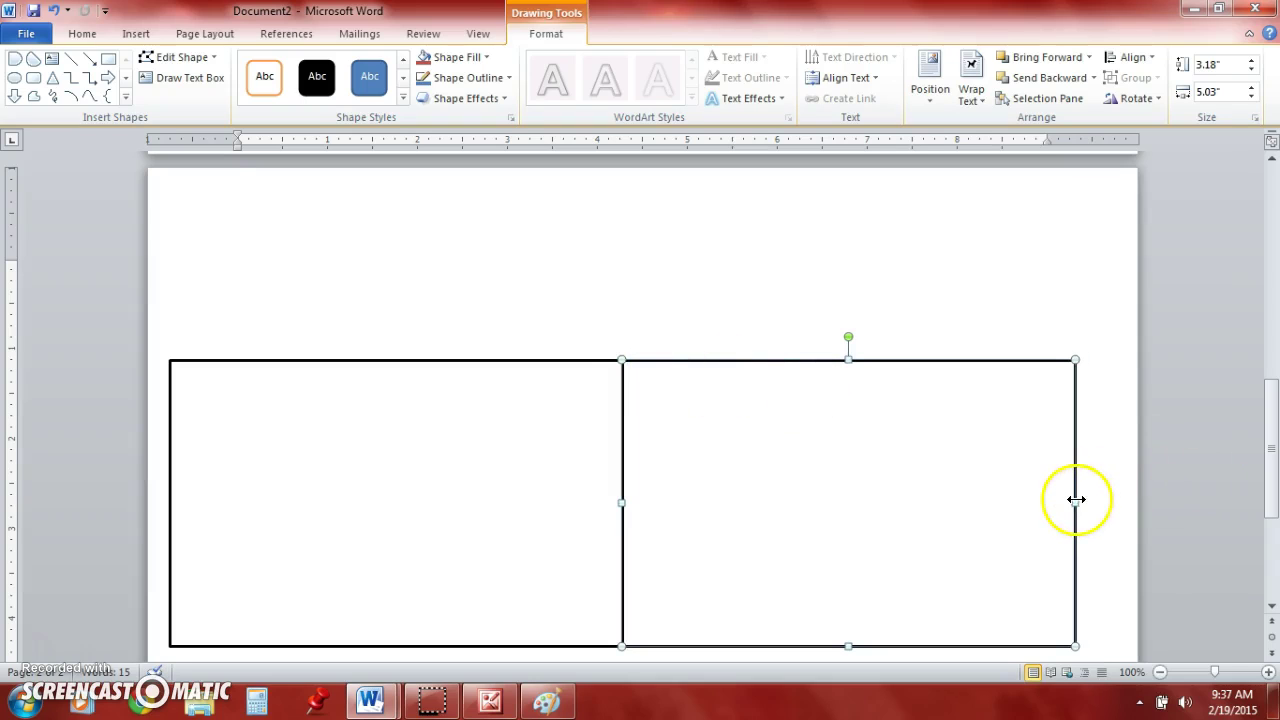
pyautogui.moveTo(1078, 503); pyautogui.dragTo(1116, 503)
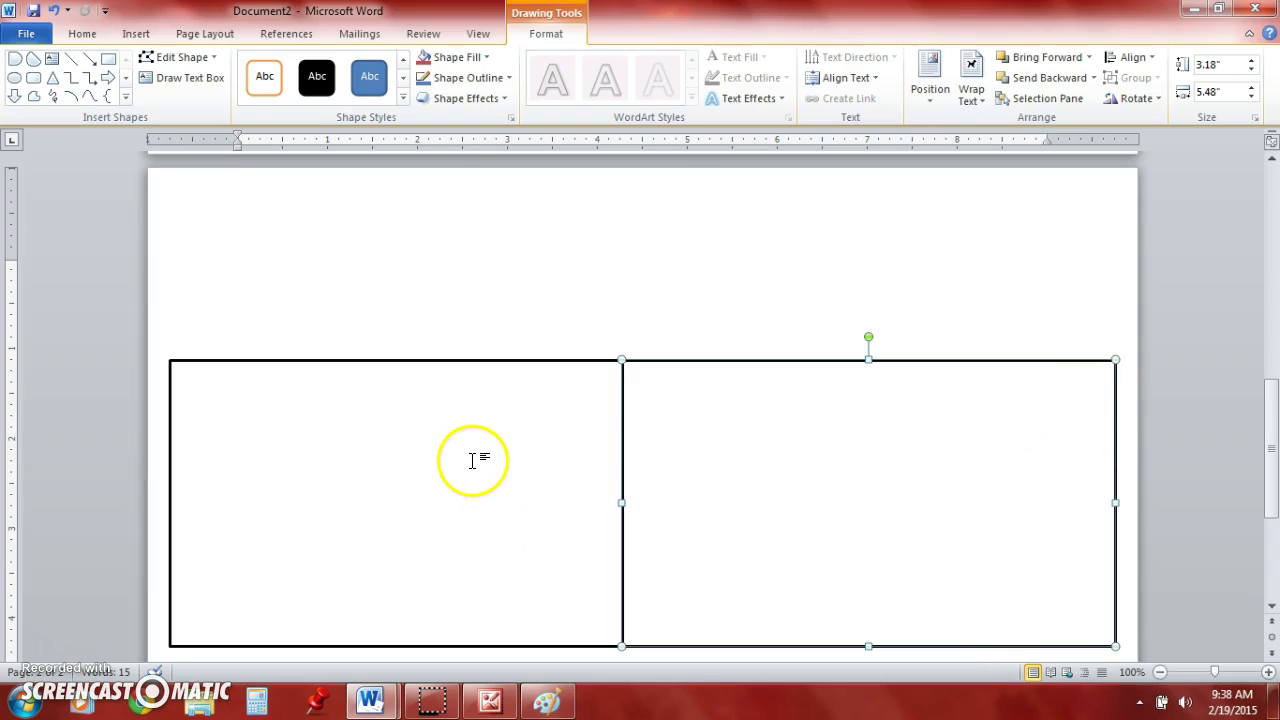
# Step: Duplicate the left rectangle and fit the copy directly above it as a flap about 0.84 inches high
pyautogui.scroll(-2, 469, 462)
pyautogui.scroll(1, 471, 460)
pyautogui.scroll(1, 471, 460)
pyautogui.scroll(-1, 466, 460)
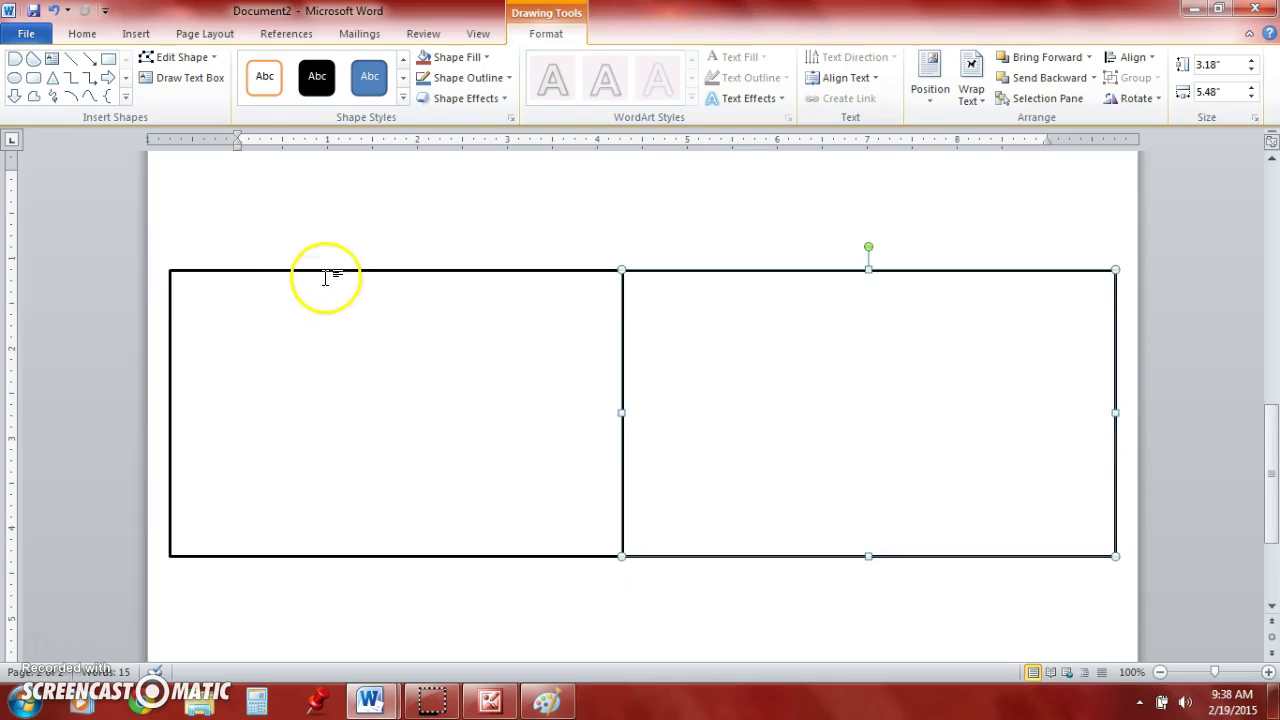
pyautogui.scroll(1, 326, 285)
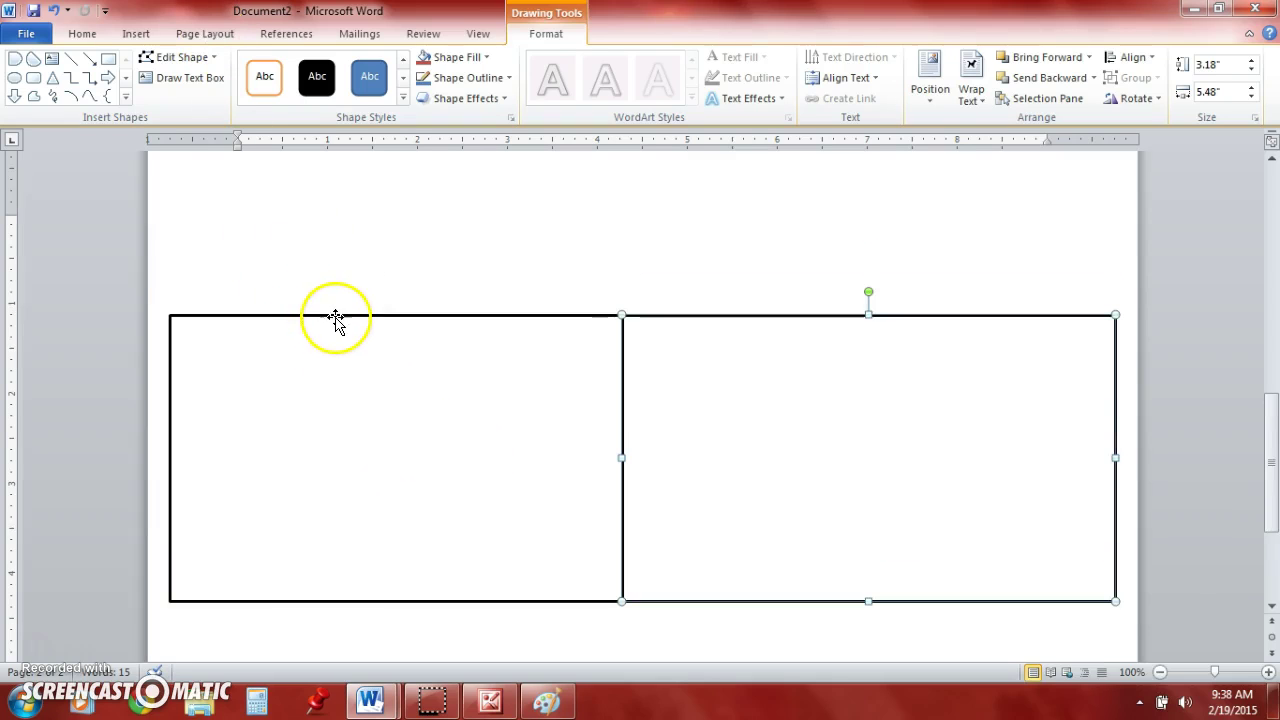
pyautogui.rightClick(336, 318)
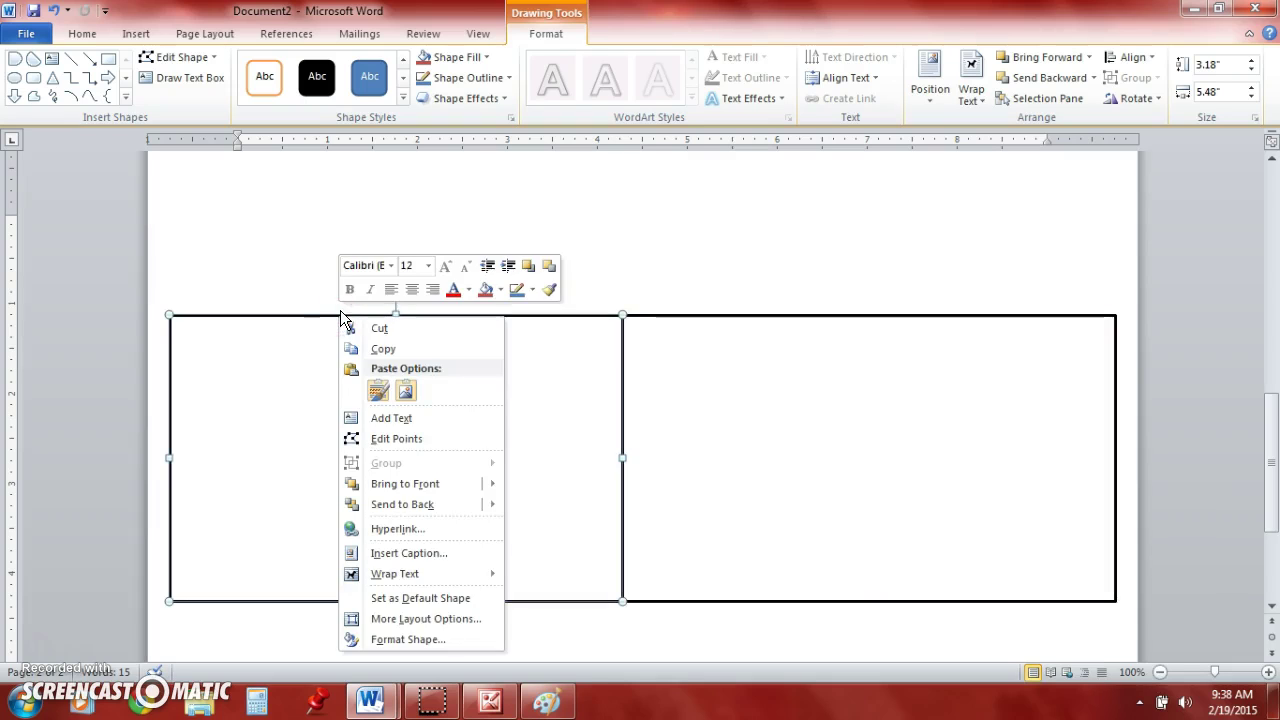
pyautogui.click(380, 350)
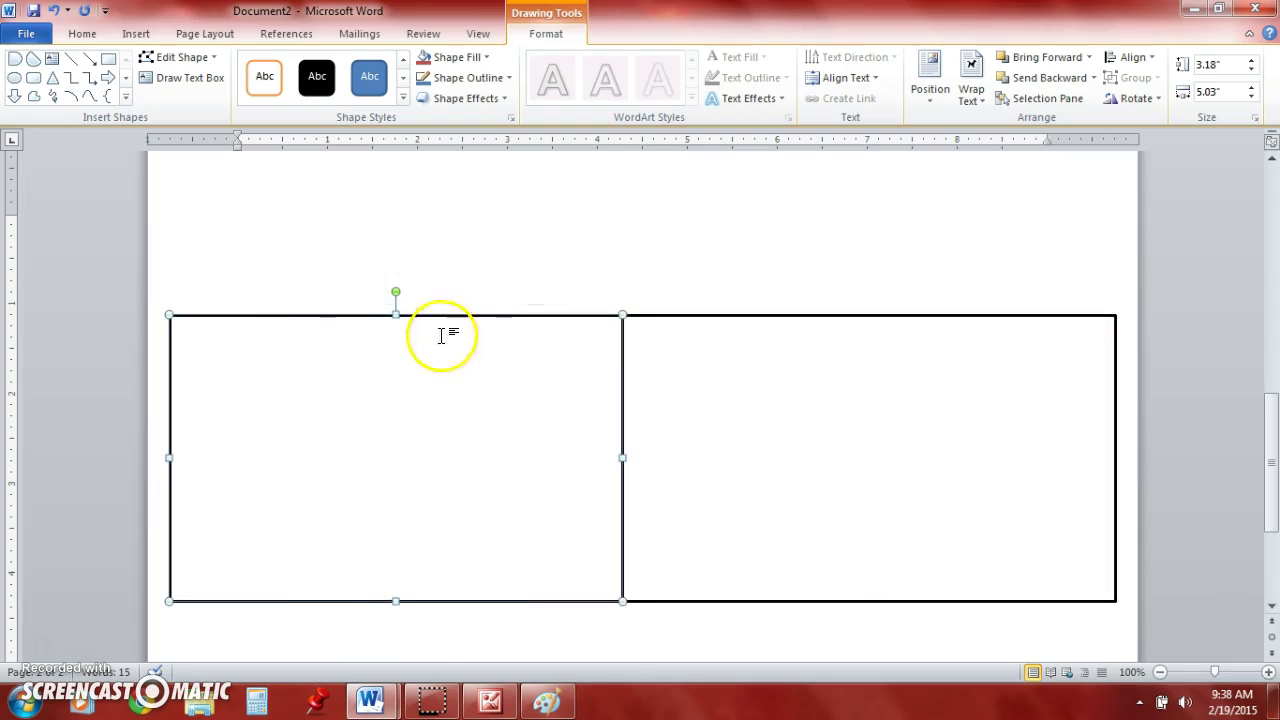
pyautogui.rightClick(466, 287)
pyautogui.click(512, 365)
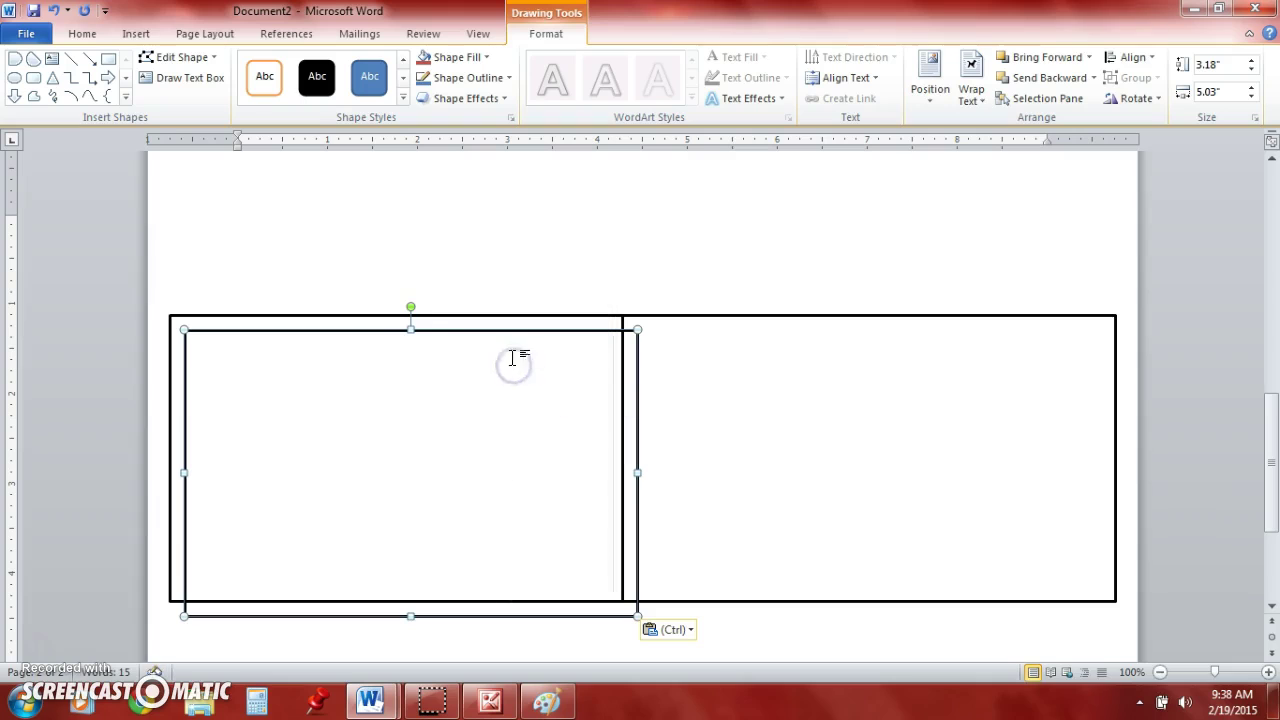
pyautogui.moveTo(410, 327); pyautogui.dragTo(429, 249)
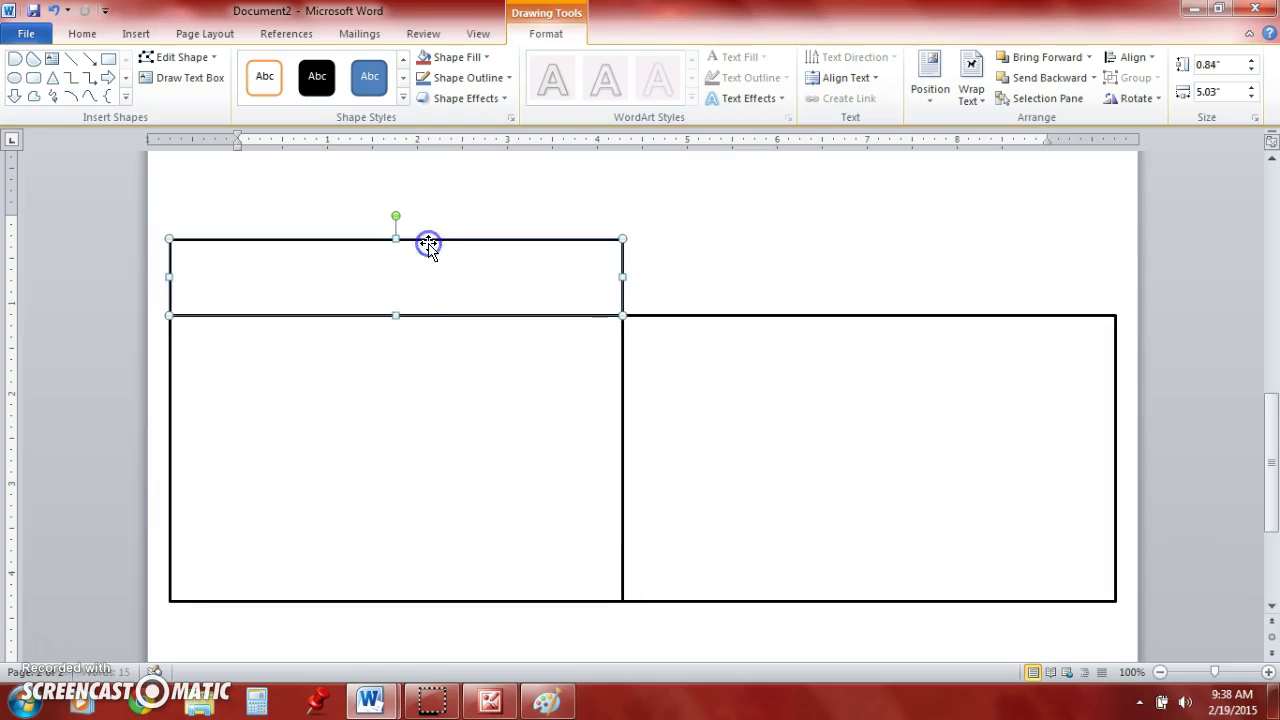
# Step: Duplicate the upper flap rectangle and place the copy directly below the left rectangle
pyautogui.rightClick(390, 354)
pyautogui.click(571, 240)
pyautogui.rightClick(573, 243)
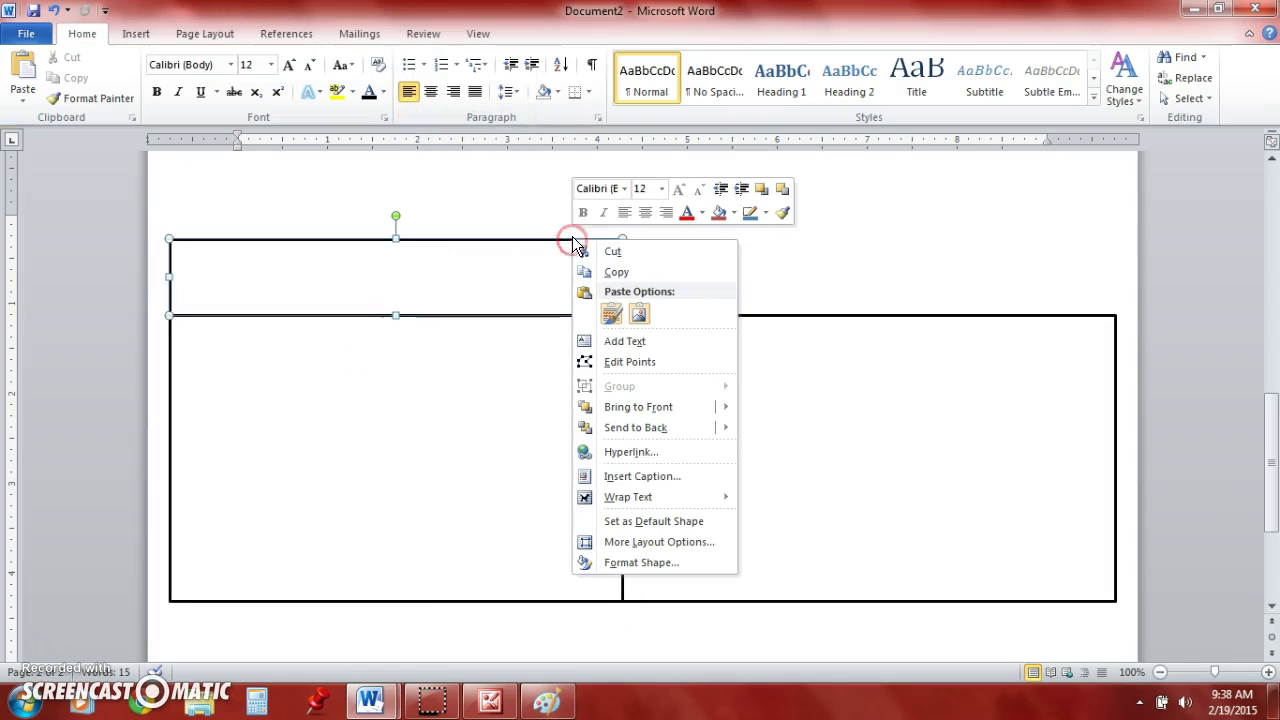
pyautogui.click(609, 271)
pyautogui.rightClick(457, 409)
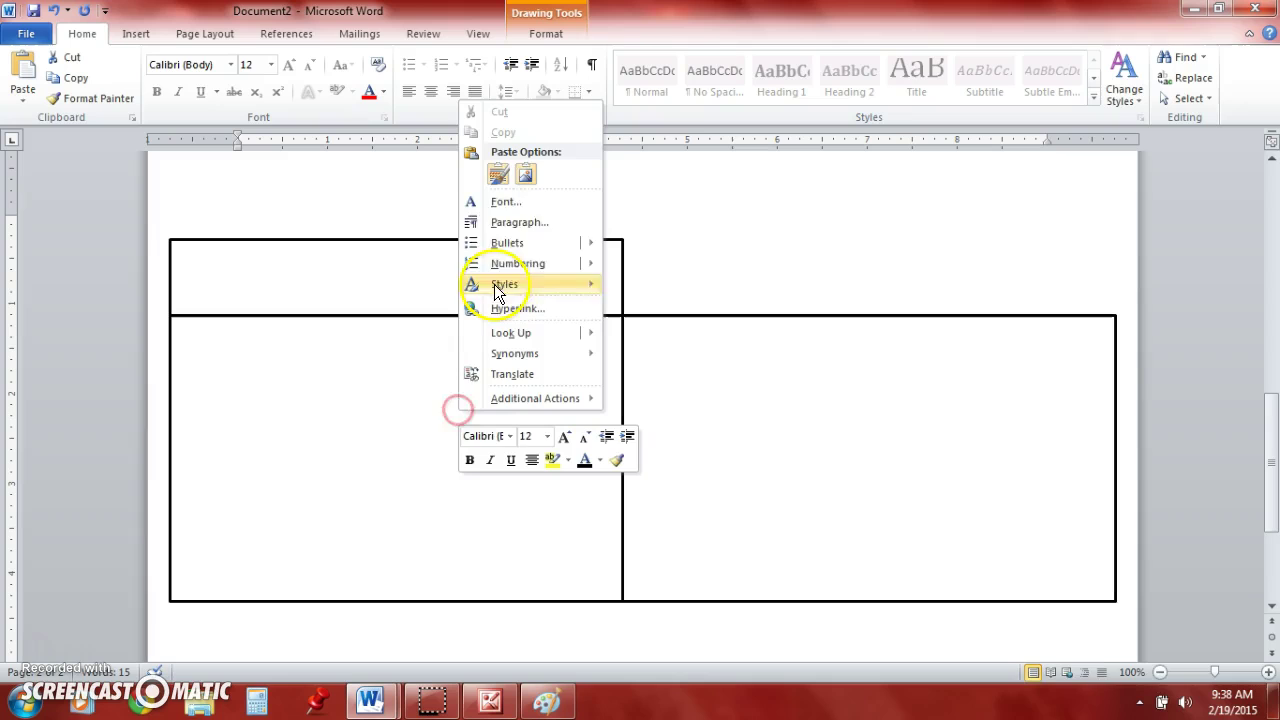
pyautogui.click(498, 176)
pyautogui.moveTo(523, 328); pyautogui.dragTo(505, 555)
pyautogui.scroll(2, 710, 545)
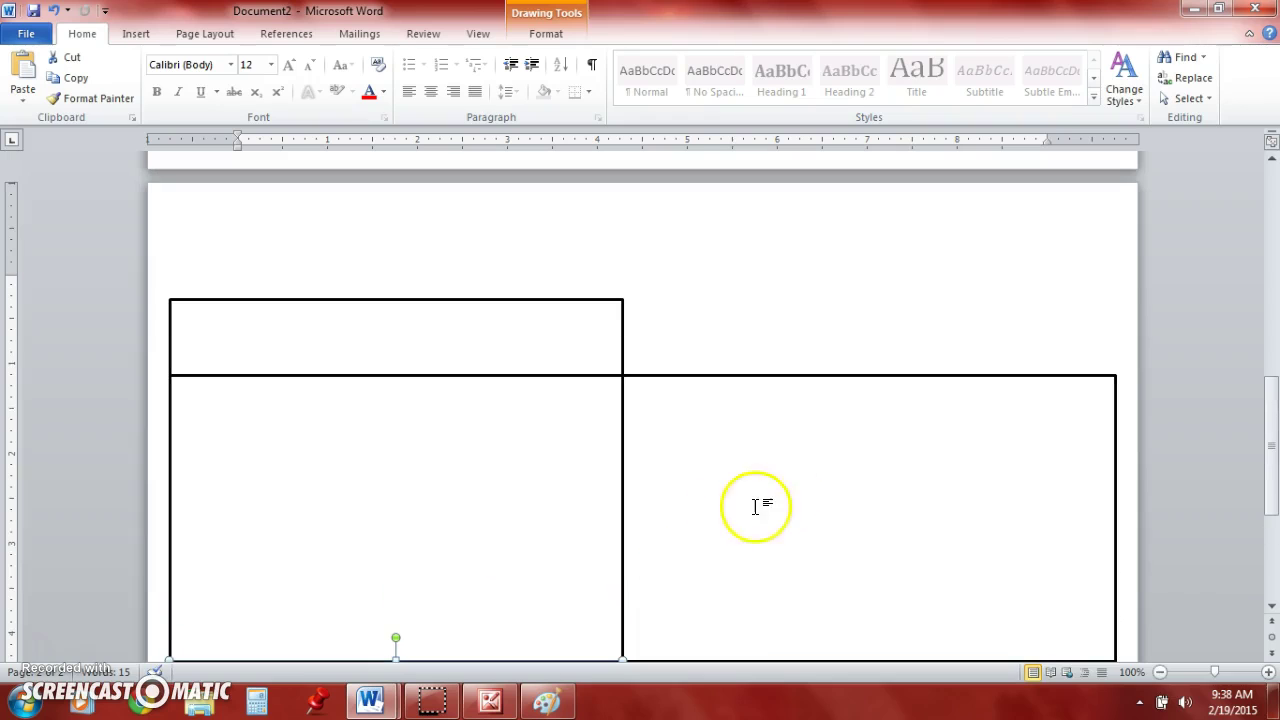
# Step: Add the text "Back" inside the large right rectangle
pyautogui.rightClick(836, 375)
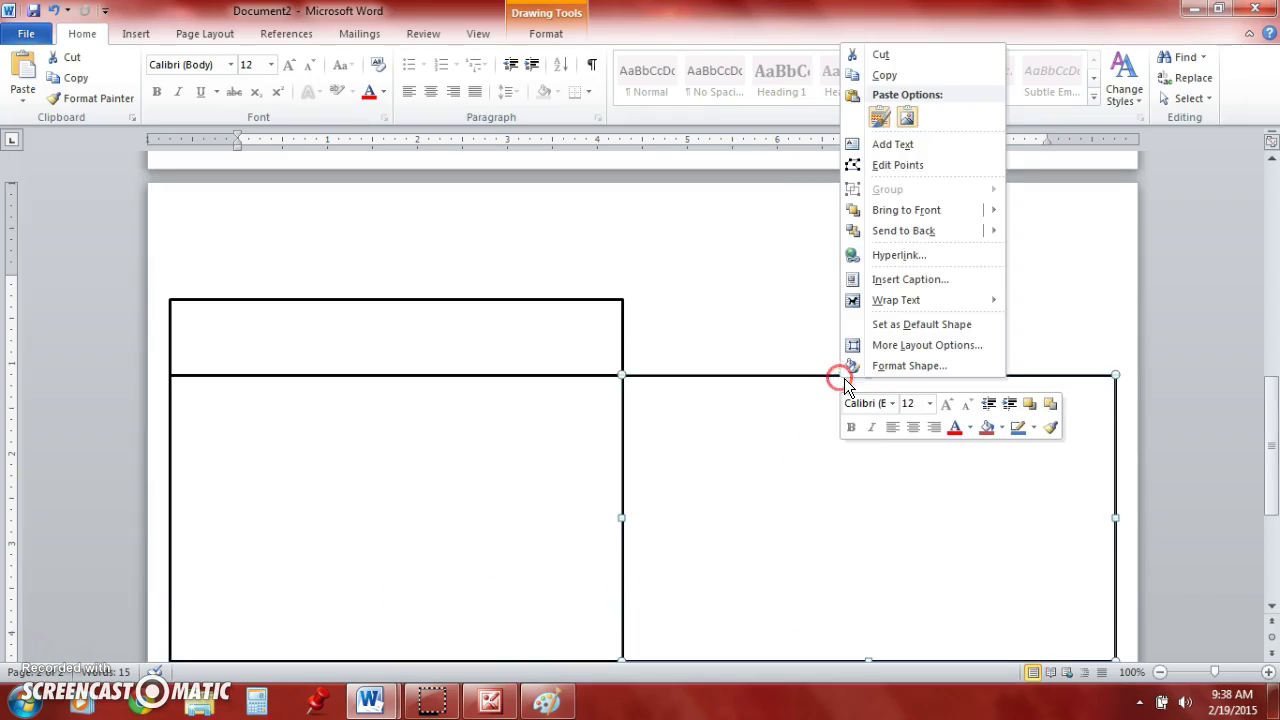
pyautogui.click(888, 145)
pyautogui.click(850, 445)
pyautogui.click(892, 482)
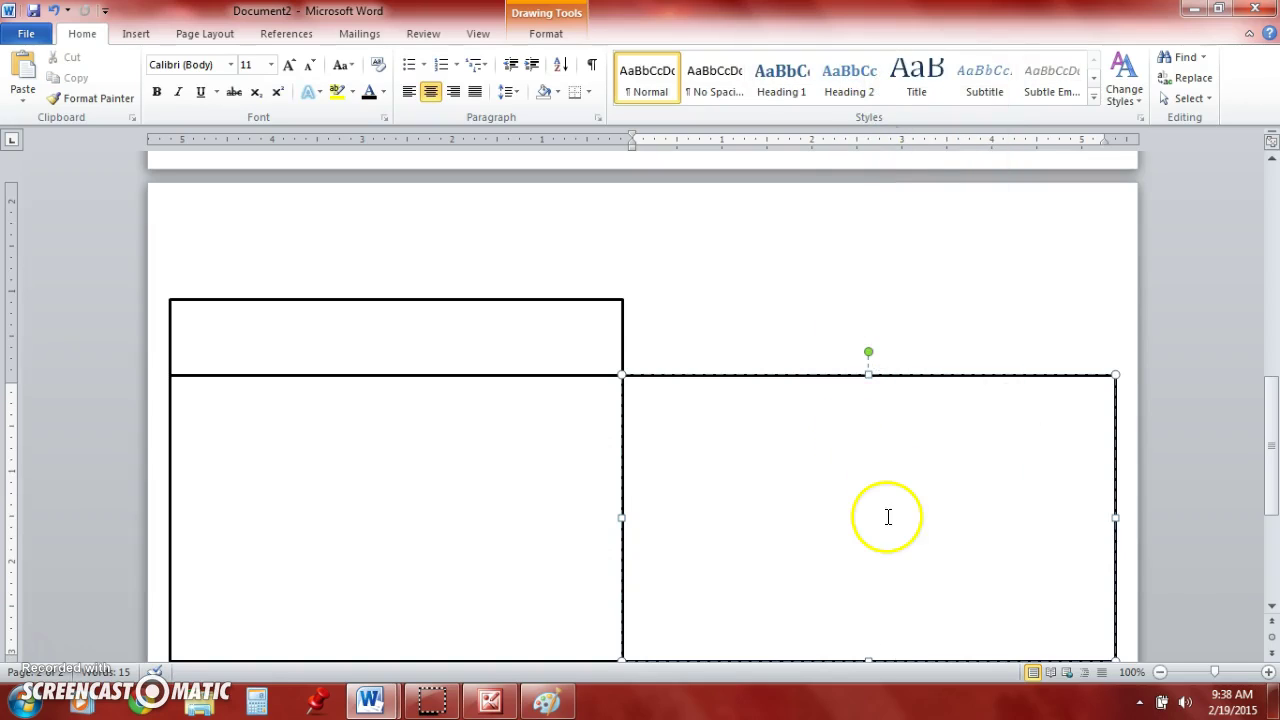
pyautogui.write('Back')
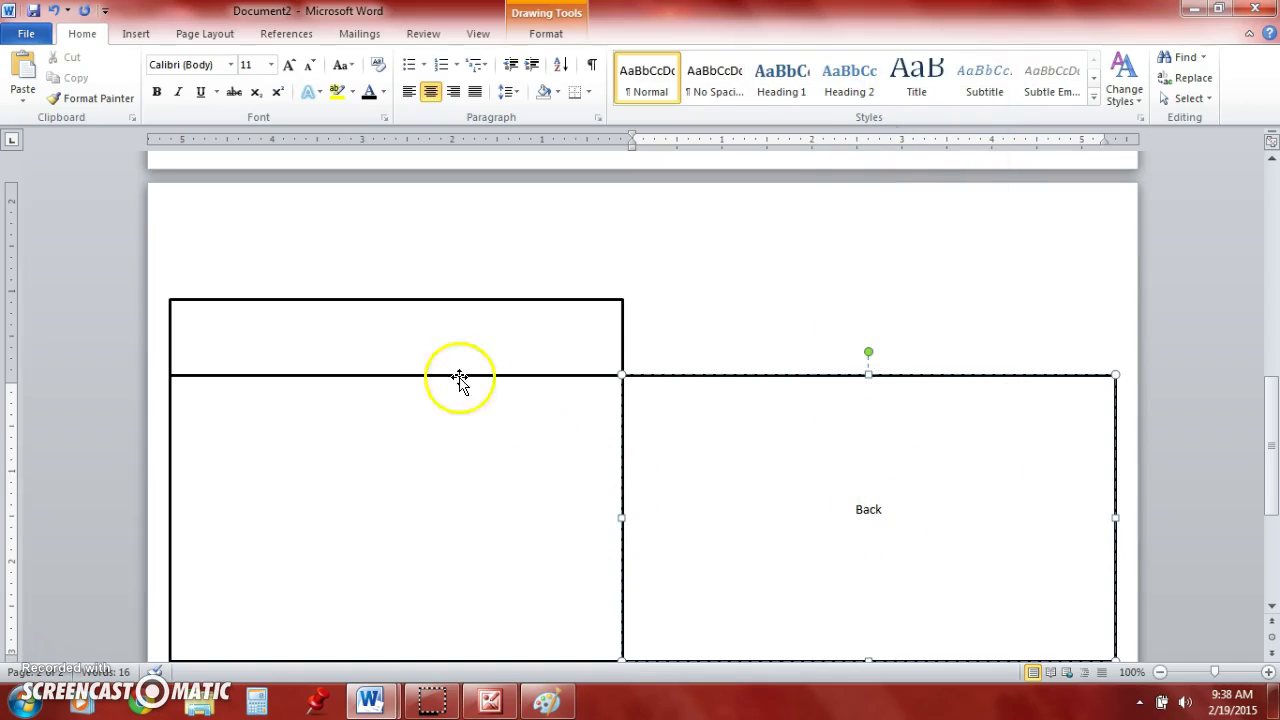
# Step: Open the upper flap rectangle for text entry
pyautogui.click(398, 337)
pyautogui.click(354, 303)
pyautogui.rightClick(354, 303)
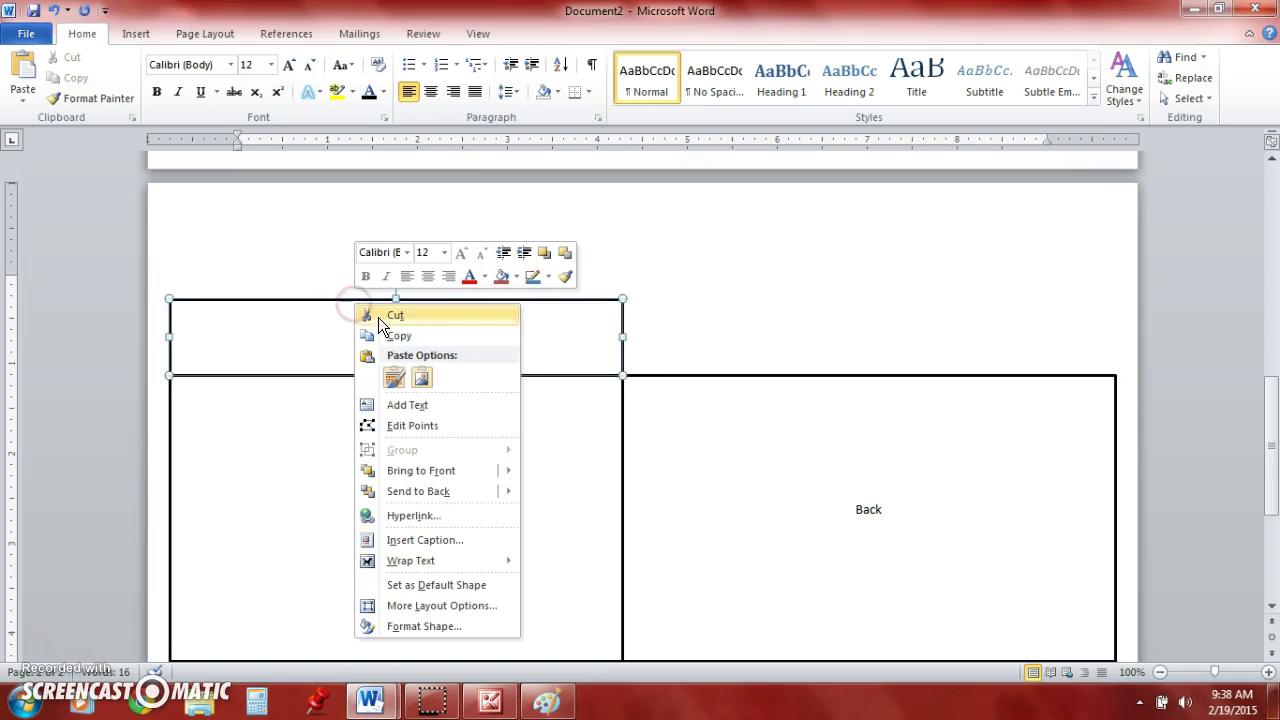
pyautogui.click(407, 403)
pyautogui.click(396, 333)
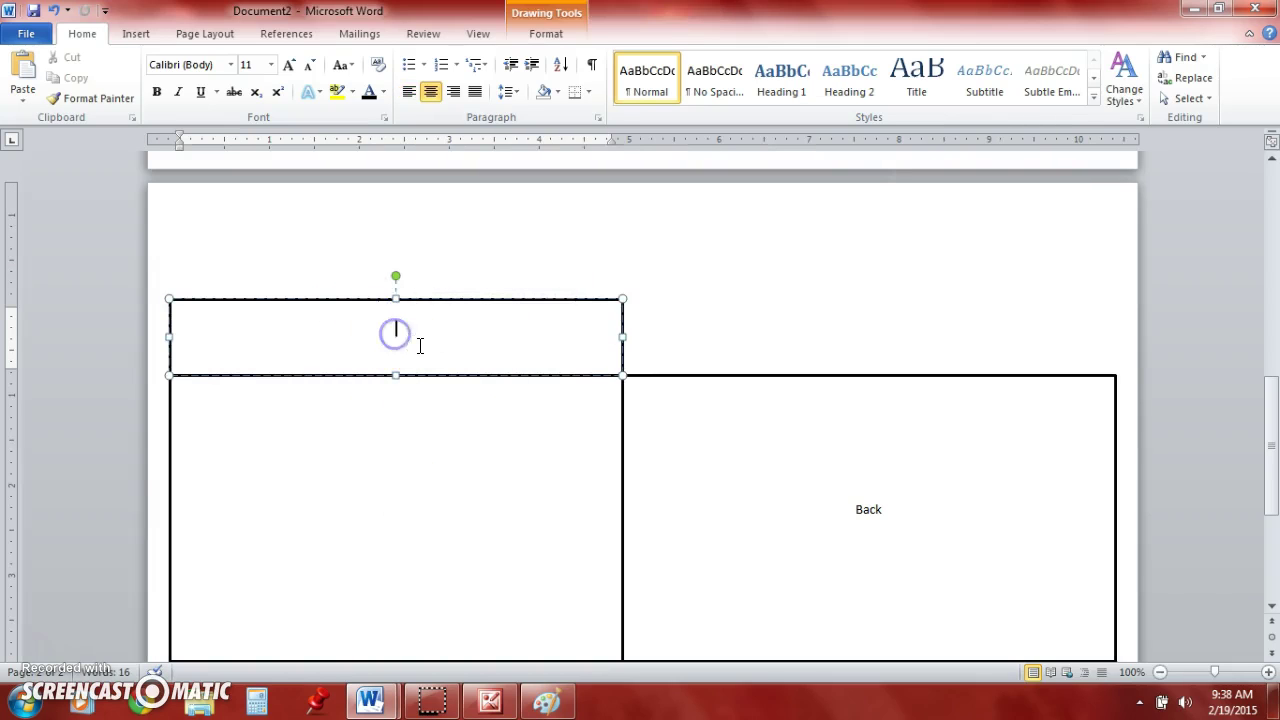